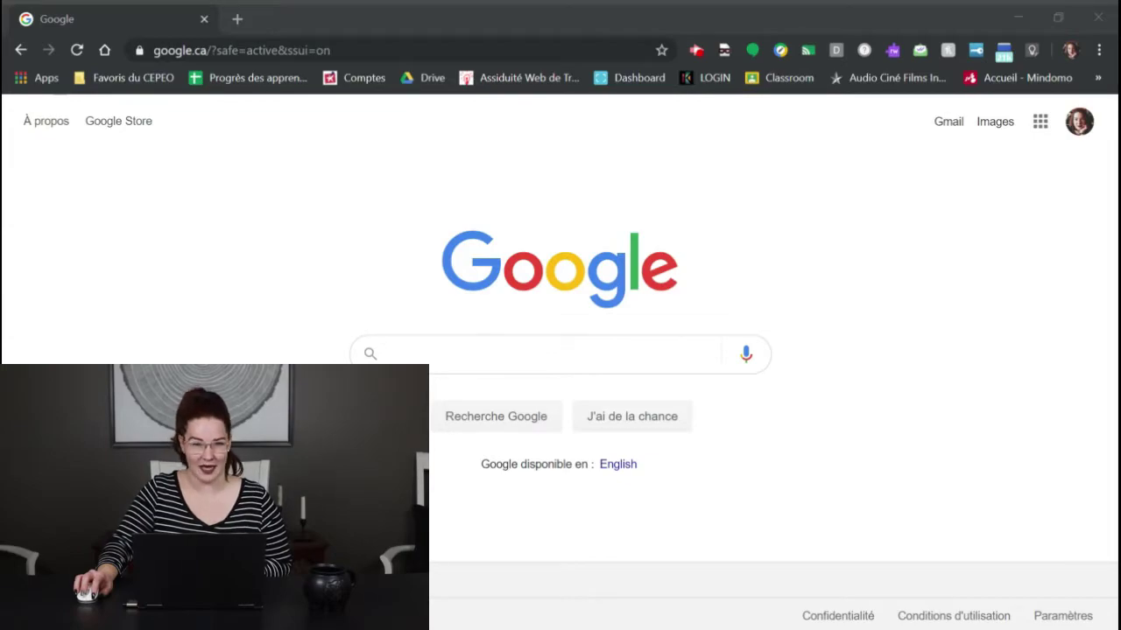
Open Gmail and start a new message addressed to the teacher's own contact, with the subject "Bonjour!"
{"action": "left_click", "coordinate": [1039, 124]}
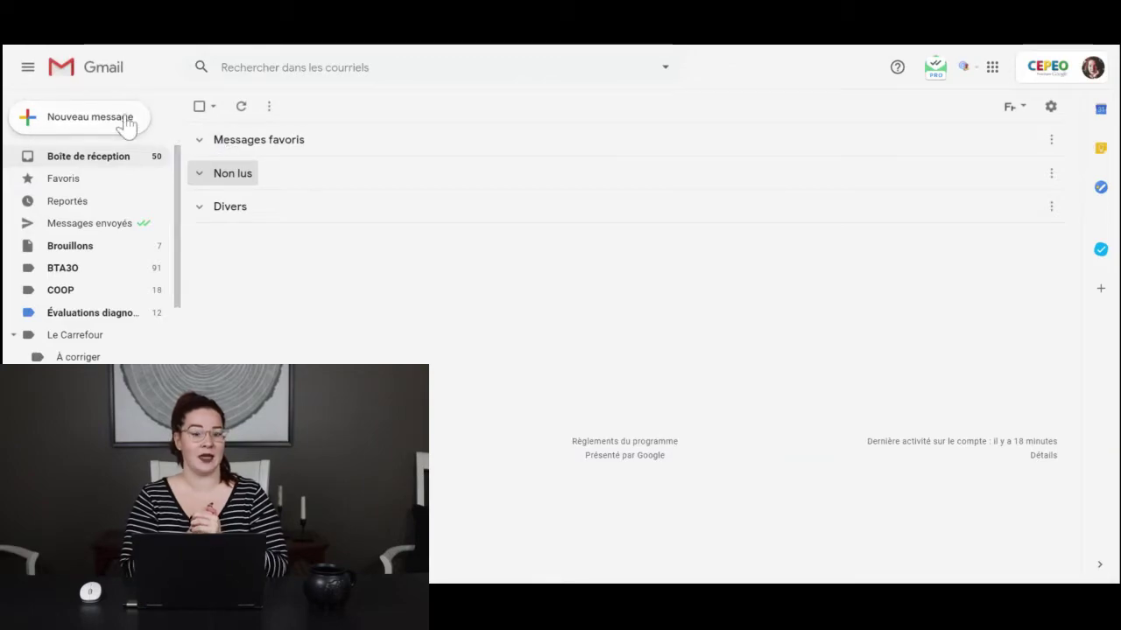
{"action": "left_click", "coordinate": [127, 120]}
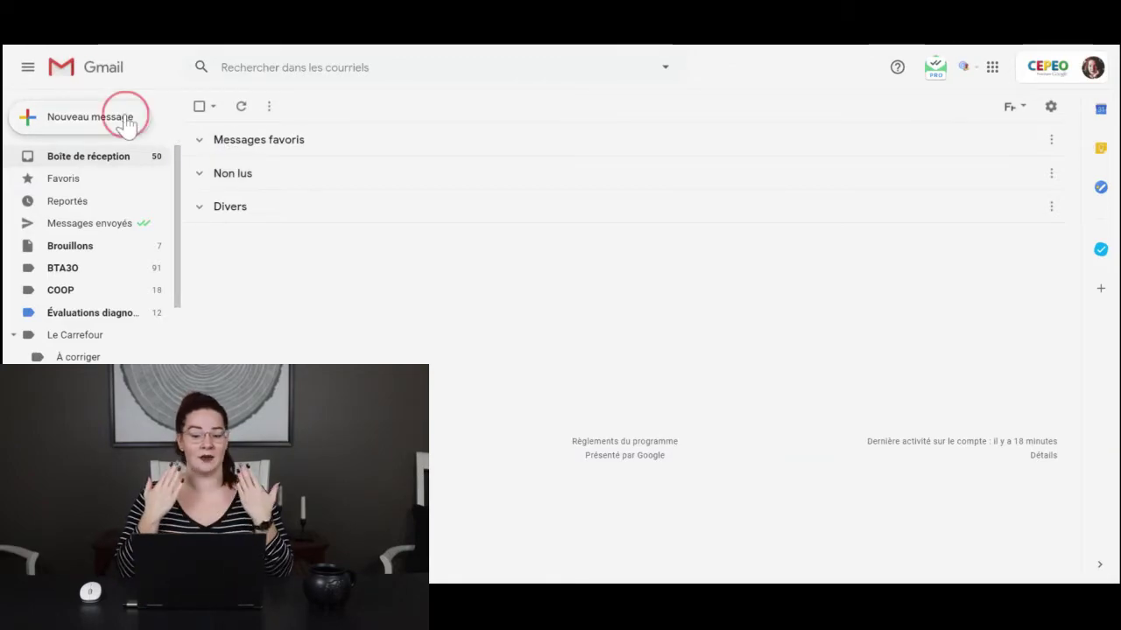
{"action": "left_click", "coordinate": [279, 119]}
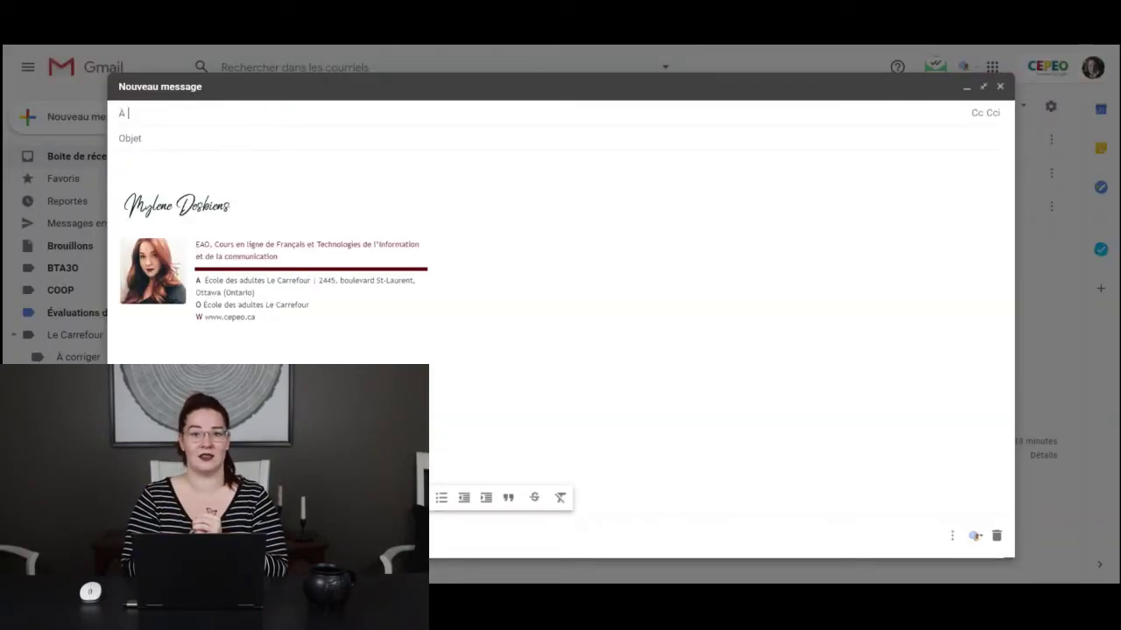
{"action": "type", "text": "myle"}
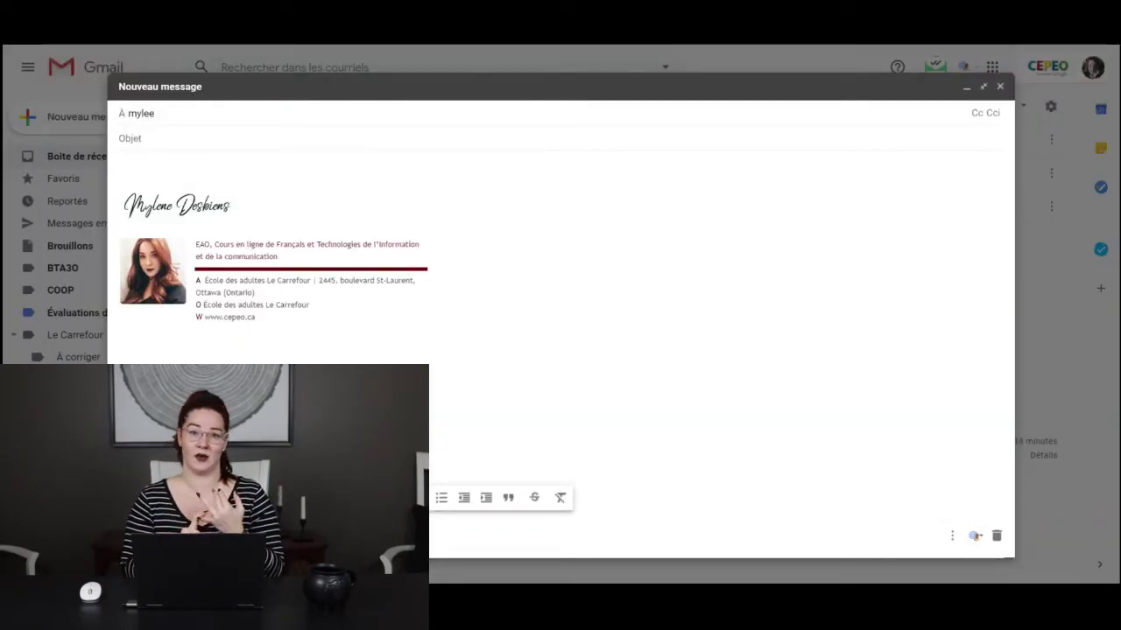
{"action": "left_click", "coordinate": [152, 144]}
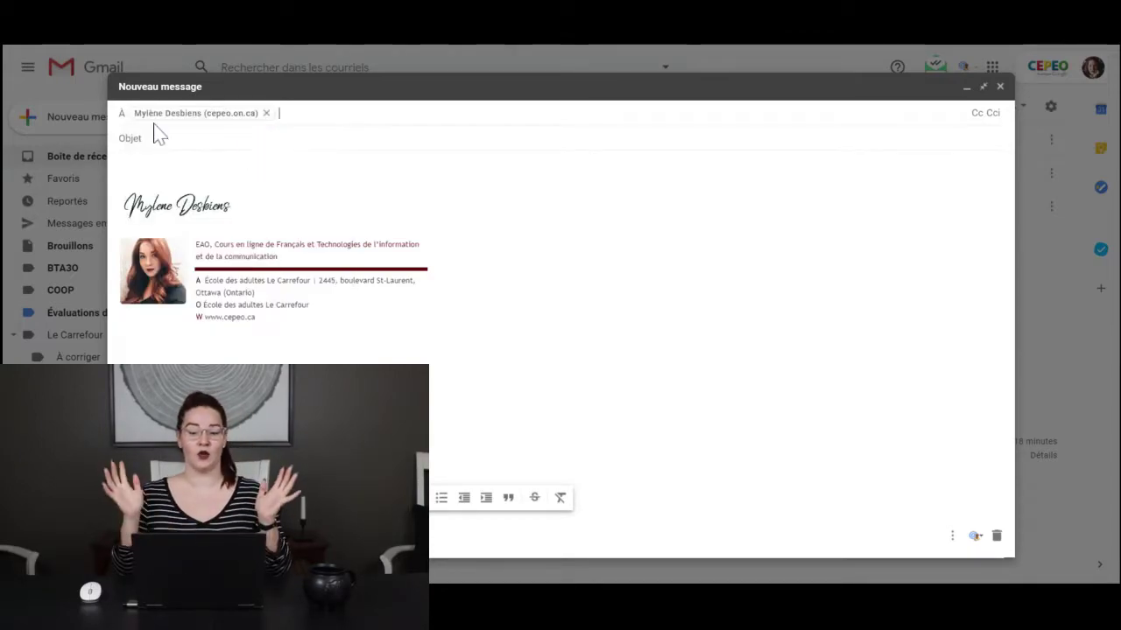
{"action": "type", "text": "Bon"}
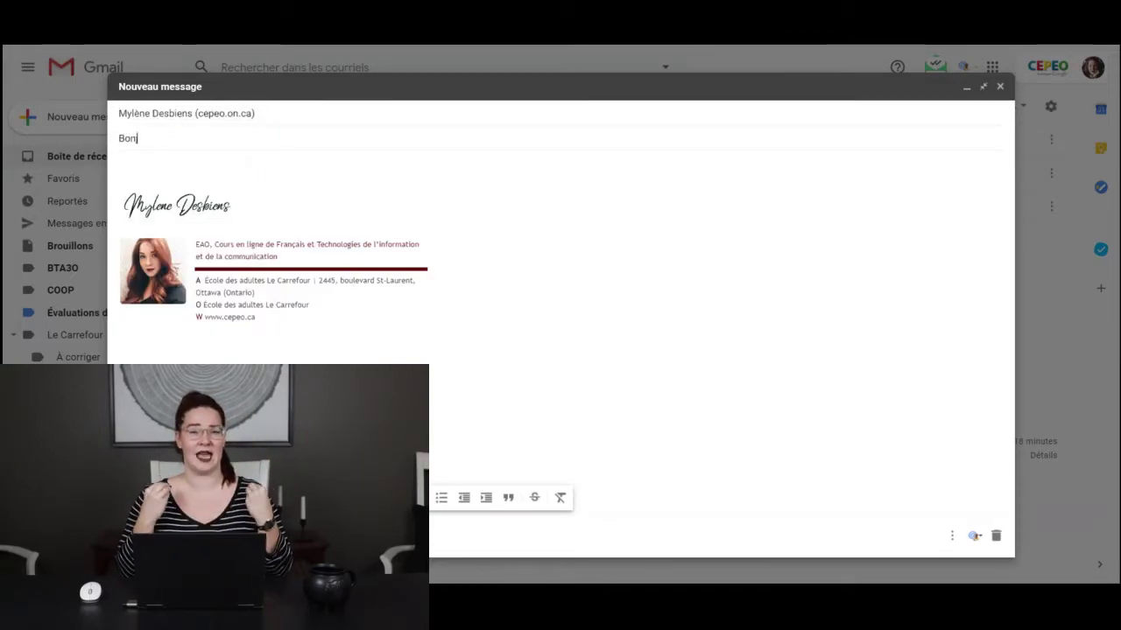
{"action": "type", "text": "jour!"}
Write "Voici un message pour souligner l'importance de Google Mail!" in the message body above the signature
{"action": "left_click", "coordinate": [171, 168]}
{"action": "type", "text": "Voici u"}
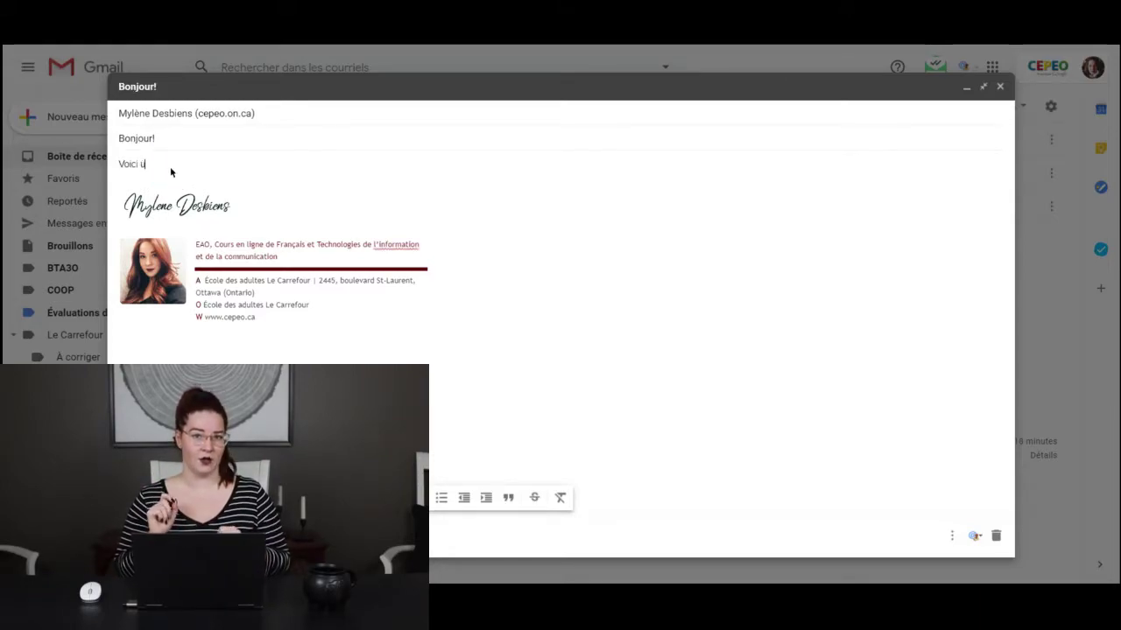
{"action": "type", "text": "n message p"}
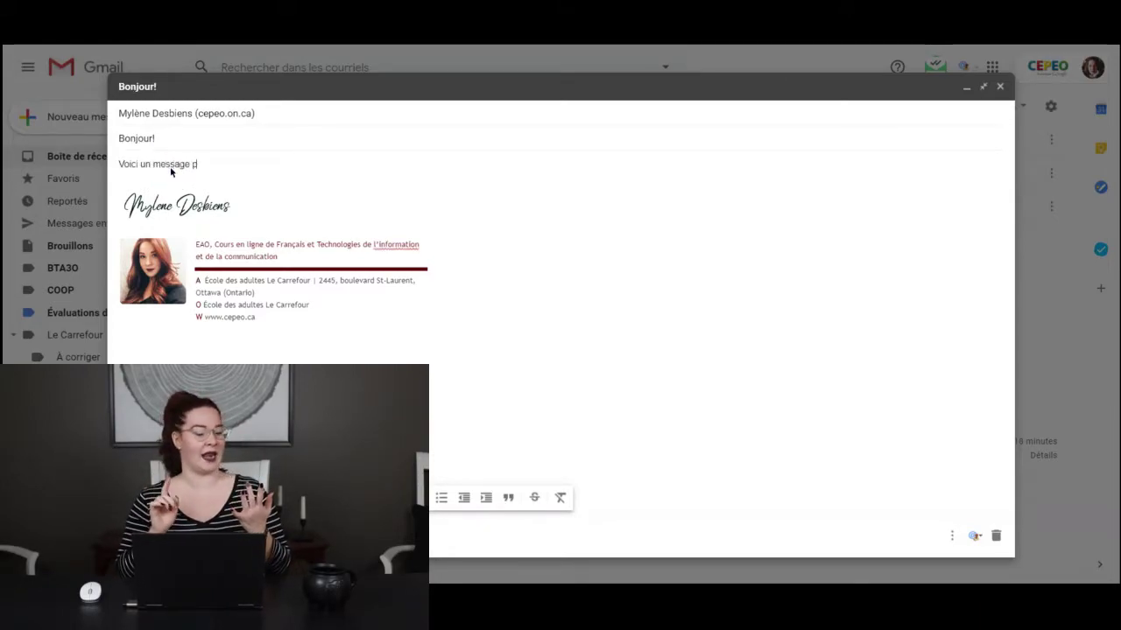
{"action": "type", "text": "our souligner l'im"}
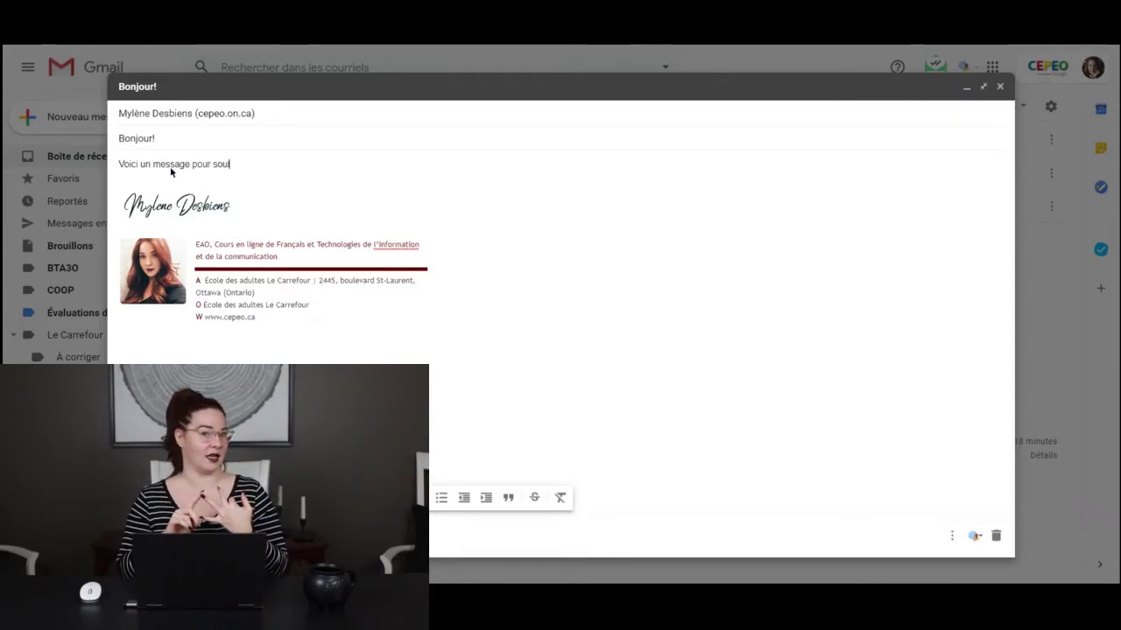
{"action": "type", "text": "po"}
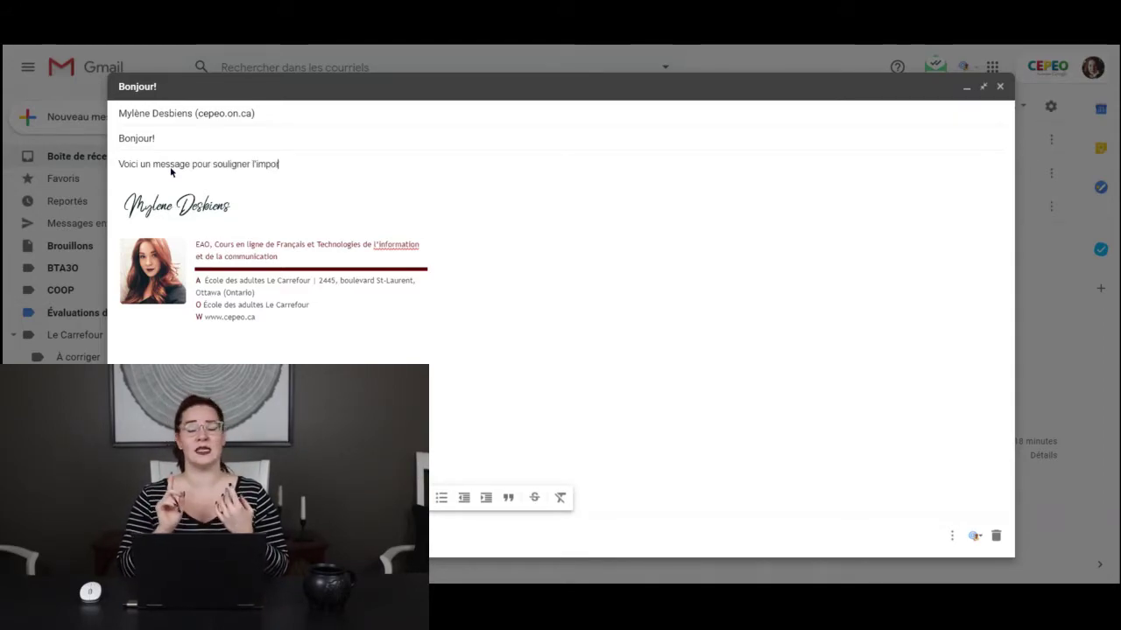
{"action": "type", "text": "rtance de Google Mail"}
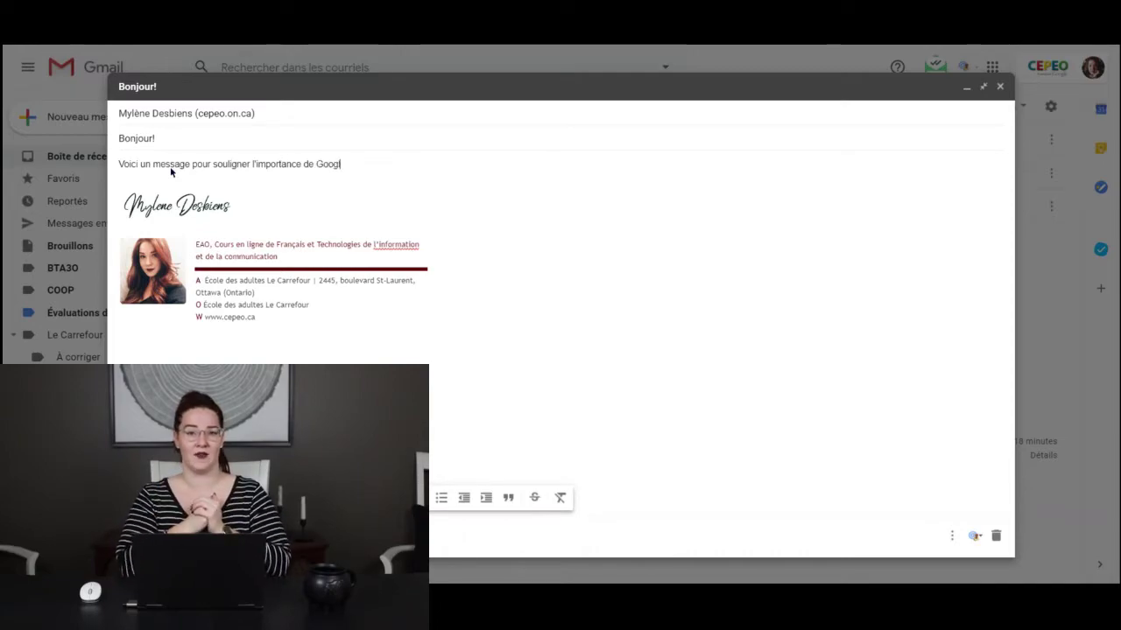
{"action": "type", "text": "!"}
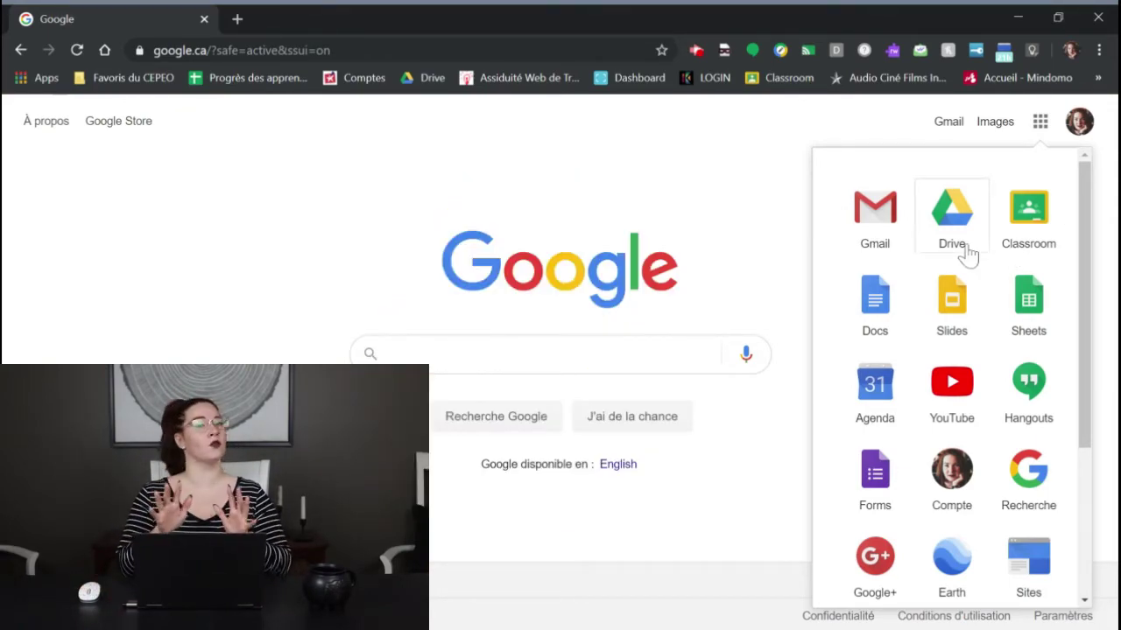
Switch to Google Drive, look through Mon disque, and open the Ressources du cours folder inside bta3o
{"action": "left_click", "coordinate": [952, 219]}
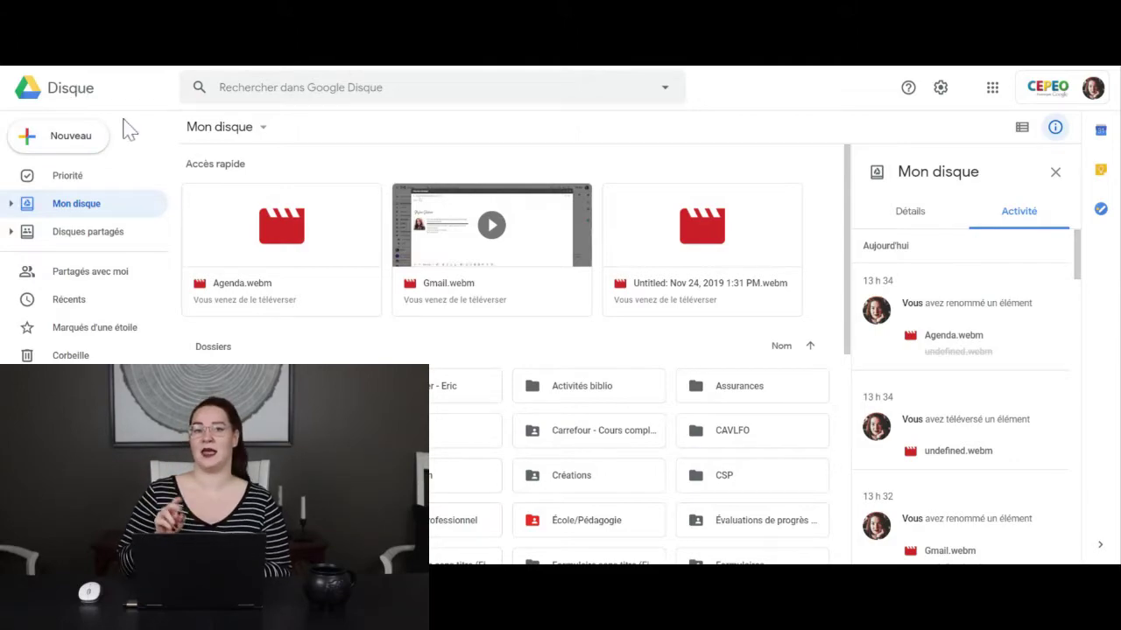
{"action": "scroll", "coordinate": [566, 278], "scroll_direction": "down", "scroll_amount": 5}
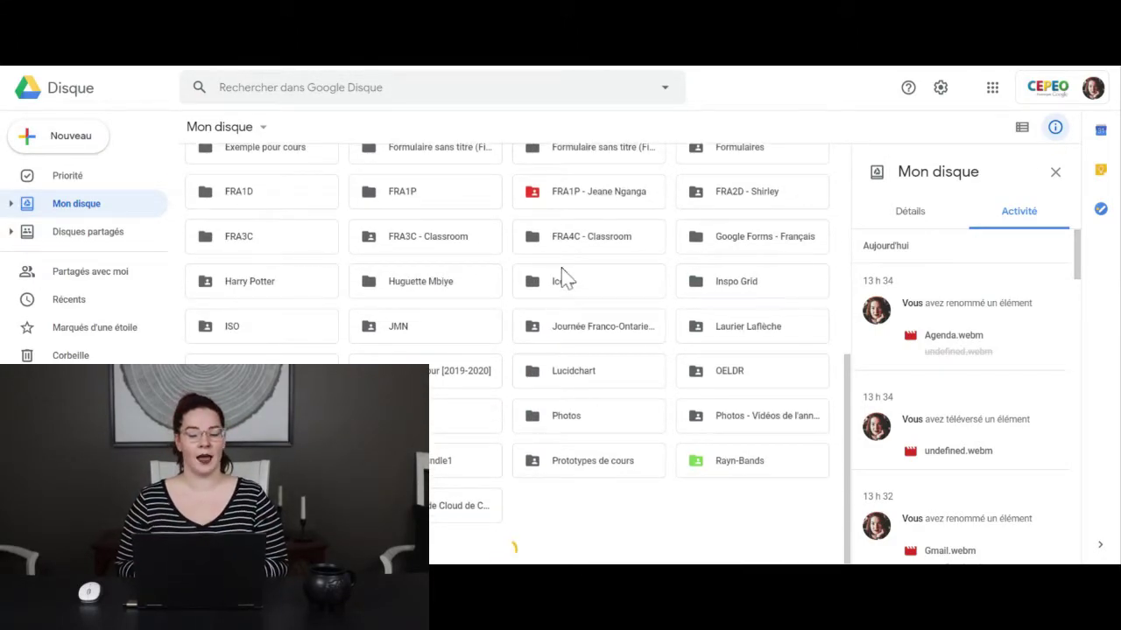
{"action": "scroll", "coordinate": [543, 277], "scroll_direction": "down", "scroll_amount": 10}
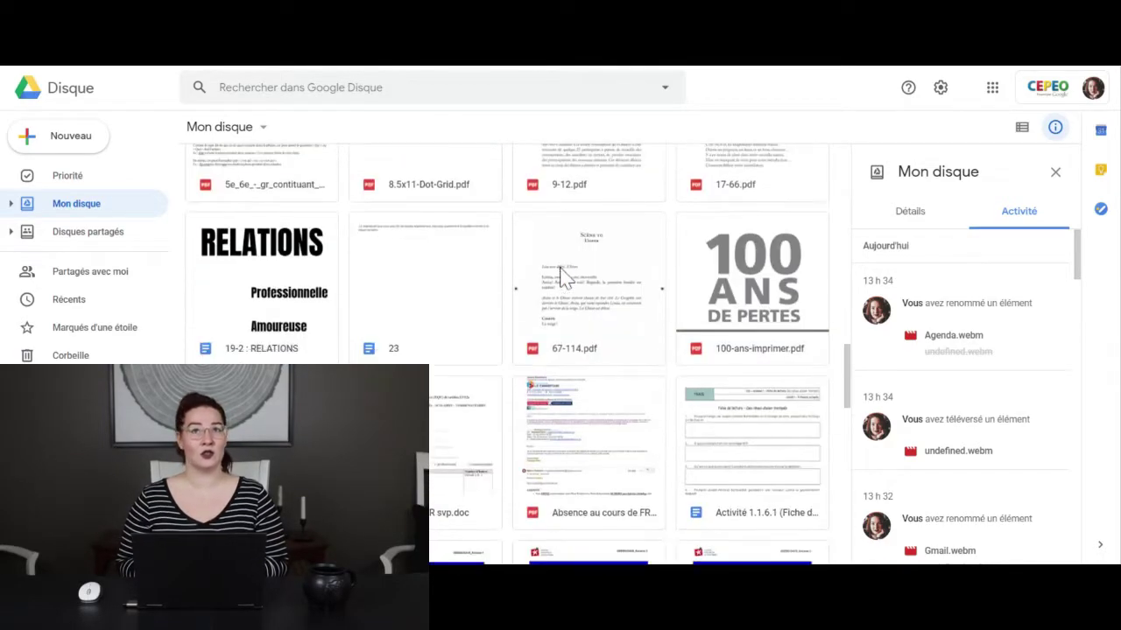
{"action": "scroll", "coordinate": [560, 278], "scroll_direction": "up", "scroll_amount": 15}
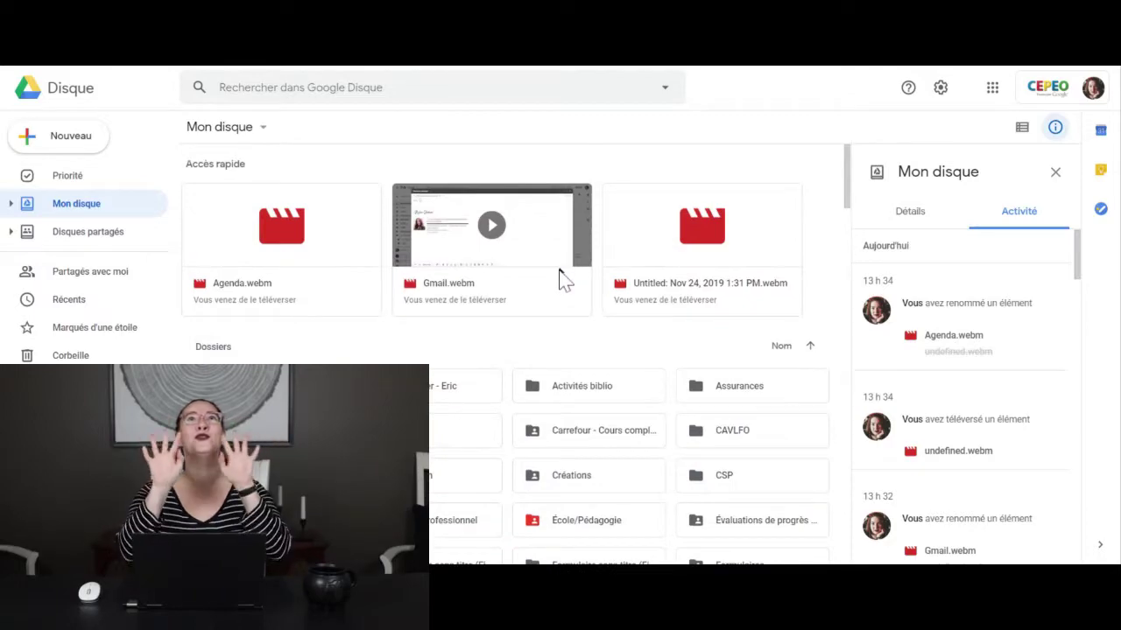
{"action": "left_click", "coordinate": [563, 279]}
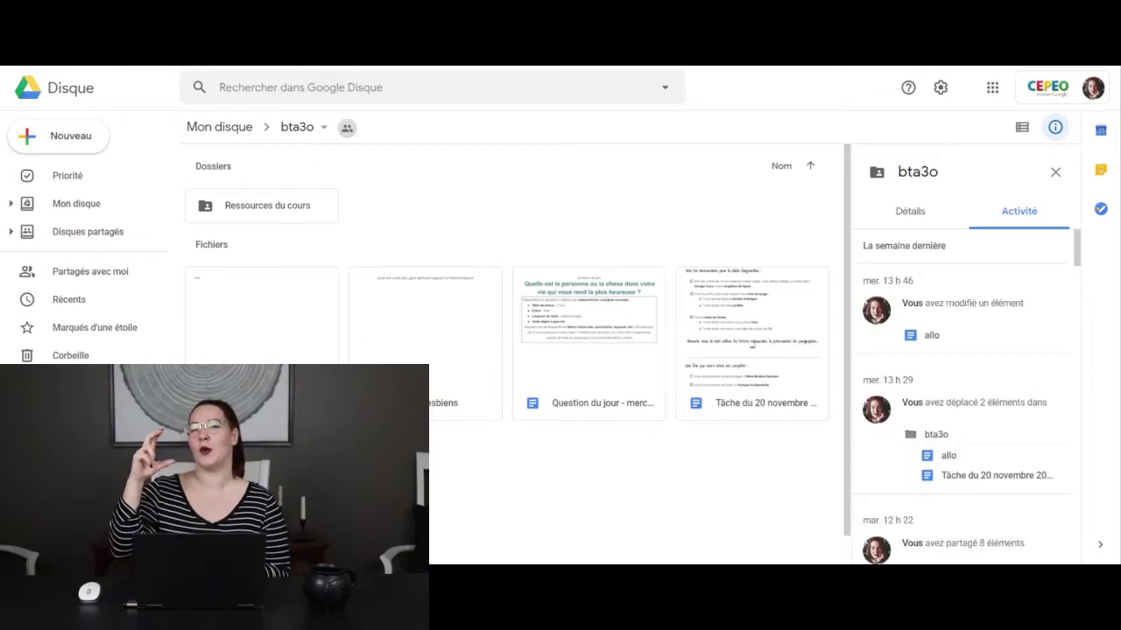
{"action": "double_click", "coordinate": [286, 205]}
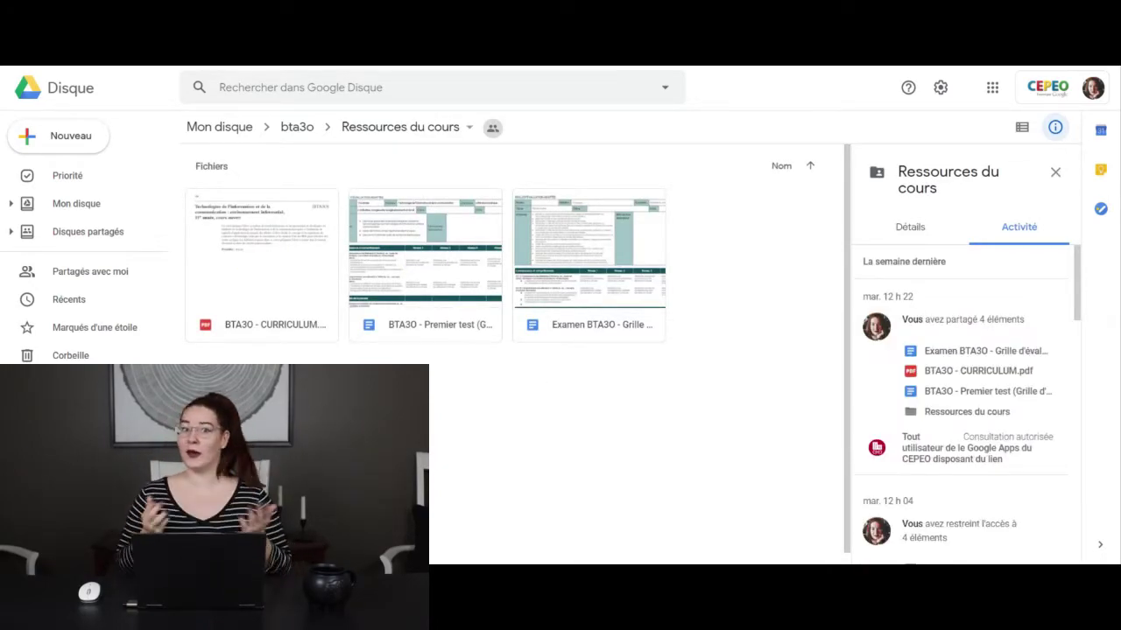
Look through the shared, priority and starred items in Drive, and open the starred École/Pédagogie folder
{"action": "left_click", "coordinate": [93, 276]}
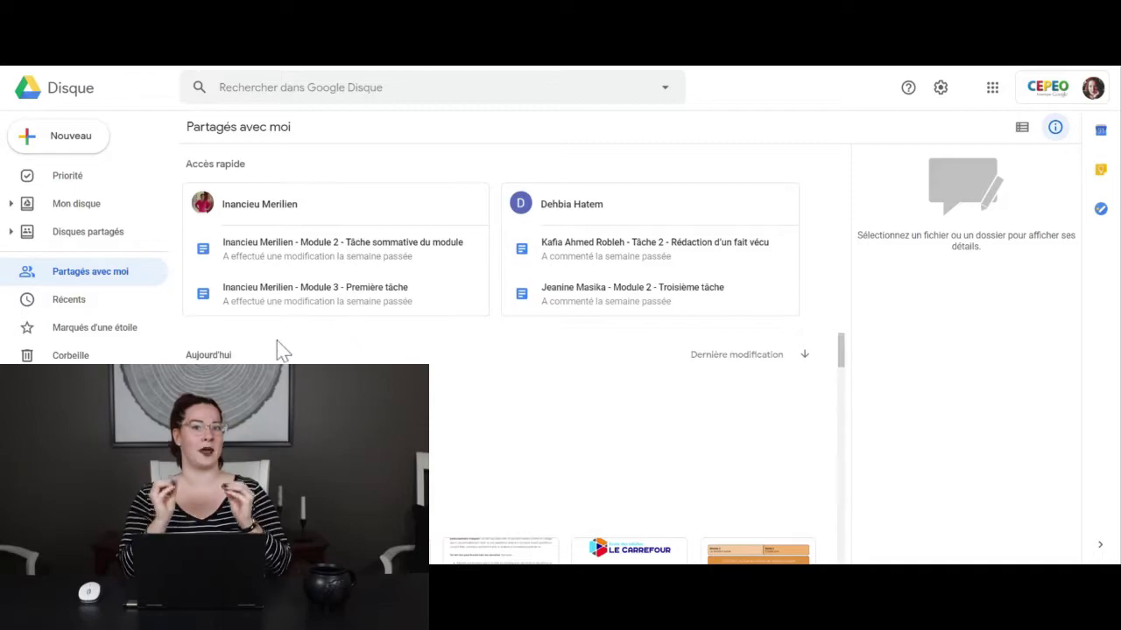
{"action": "left_click", "coordinate": [60, 181]}
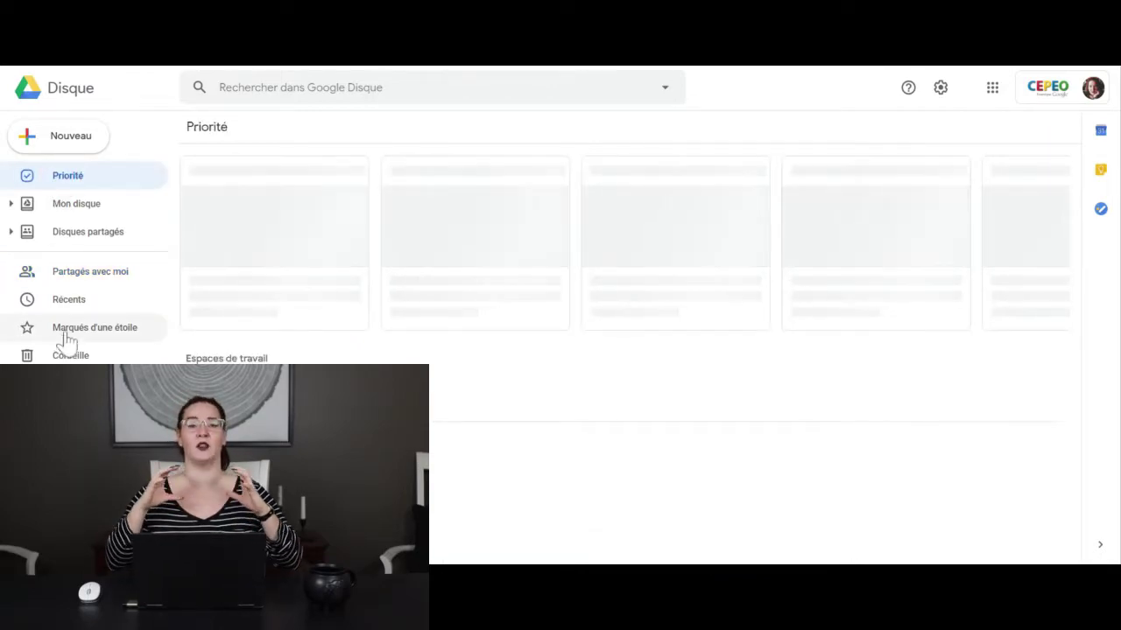
{"action": "left_click", "coordinate": [70, 331]}
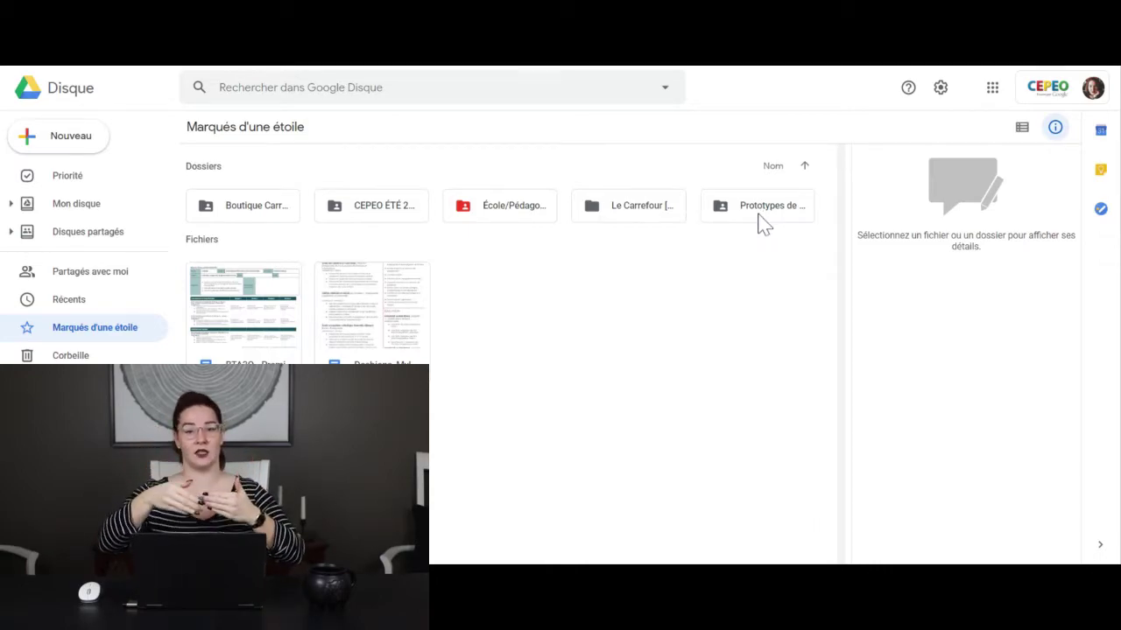
{"action": "left_click", "coordinate": [468, 217]}
{"action": "double_click", "coordinate": [468, 211]}
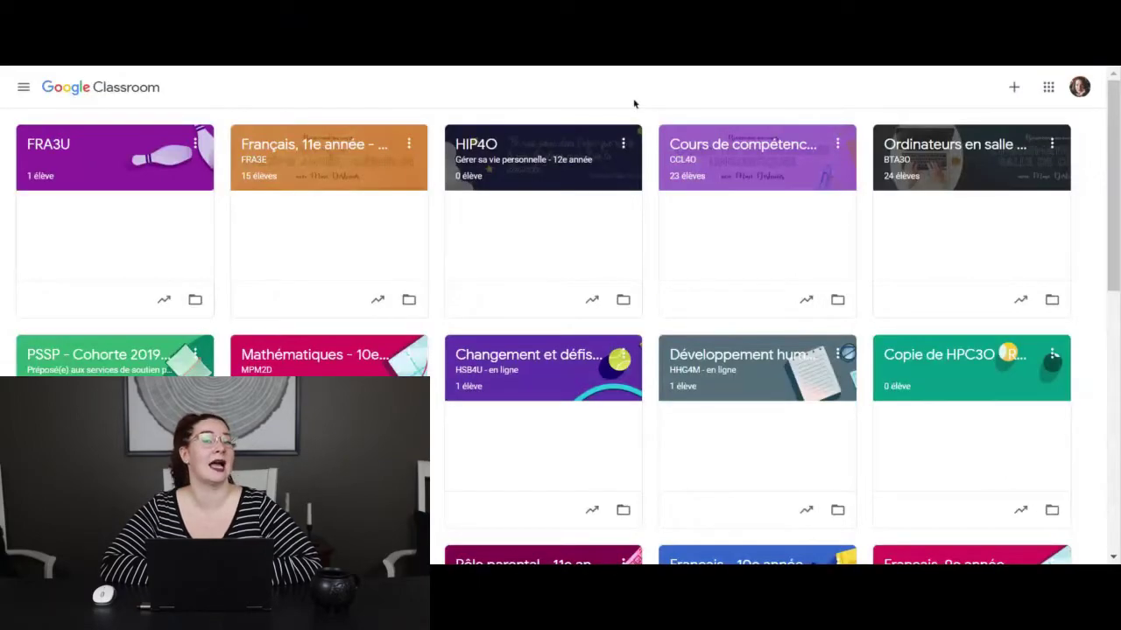
Open the BTA3O course "Ordinateurs en salle de classe" in Google Classroom and examine its stream posts
{"action": "left_click", "coordinate": [950, 164]}
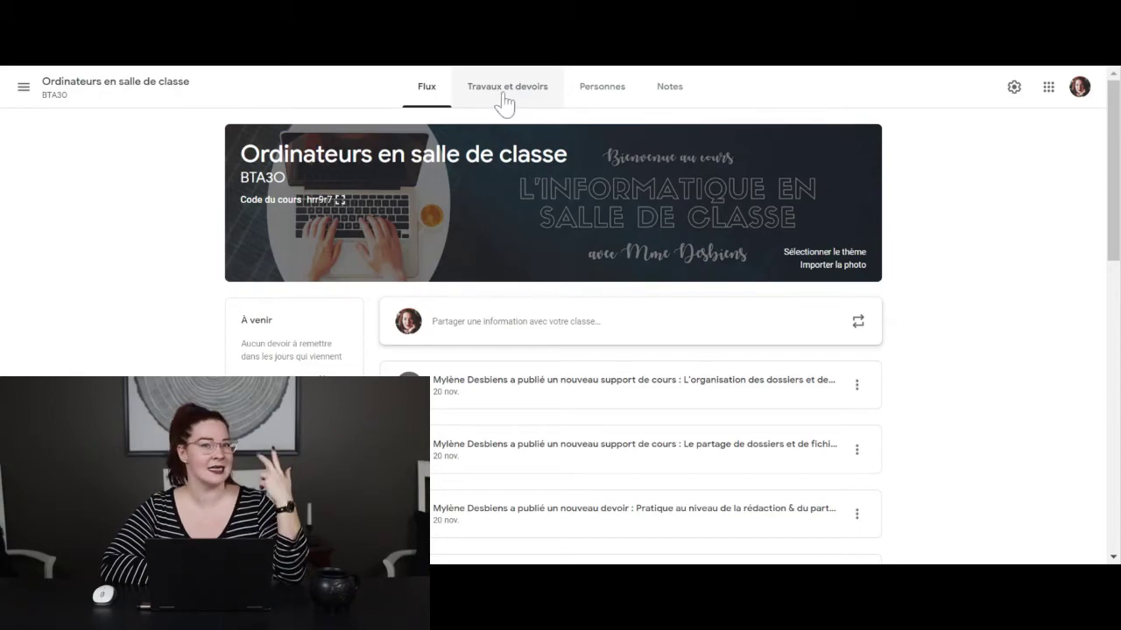
{"action": "scroll", "coordinate": [722, 249], "scroll_direction": "down", "scroll_amount": 10}
{"action": "scroll", "coordinate": [723, 256], "scroll_direction": "down", "scroll_amount": 10}
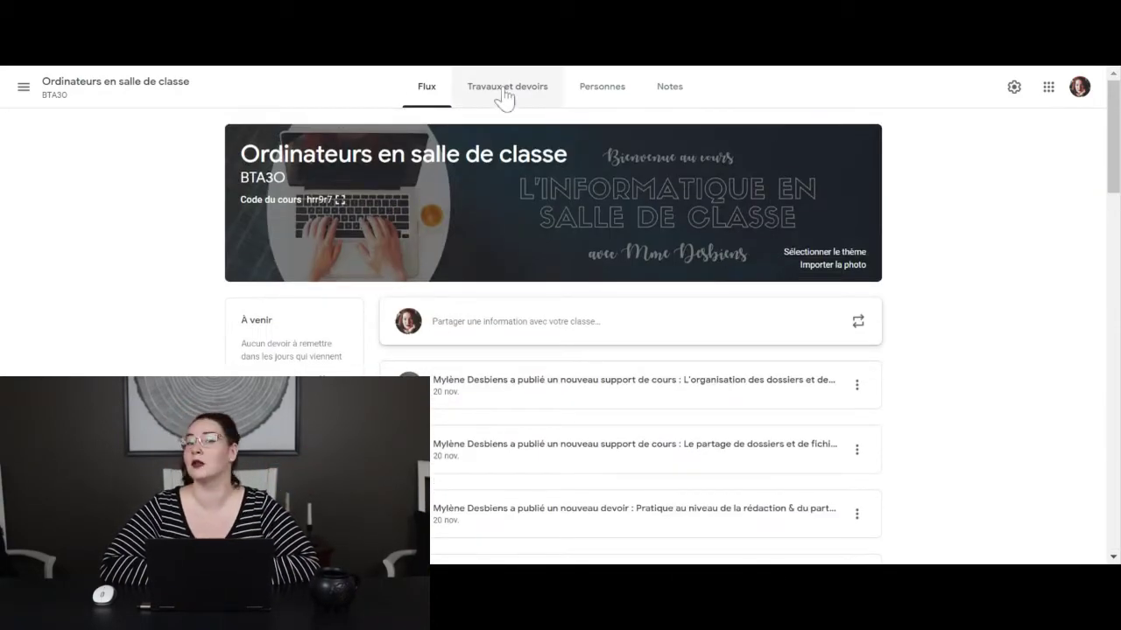
Examine the course's Travaux et devoirs content through all of its numbered topics
{"action": "left_click", "coordinate": [504, 95]}
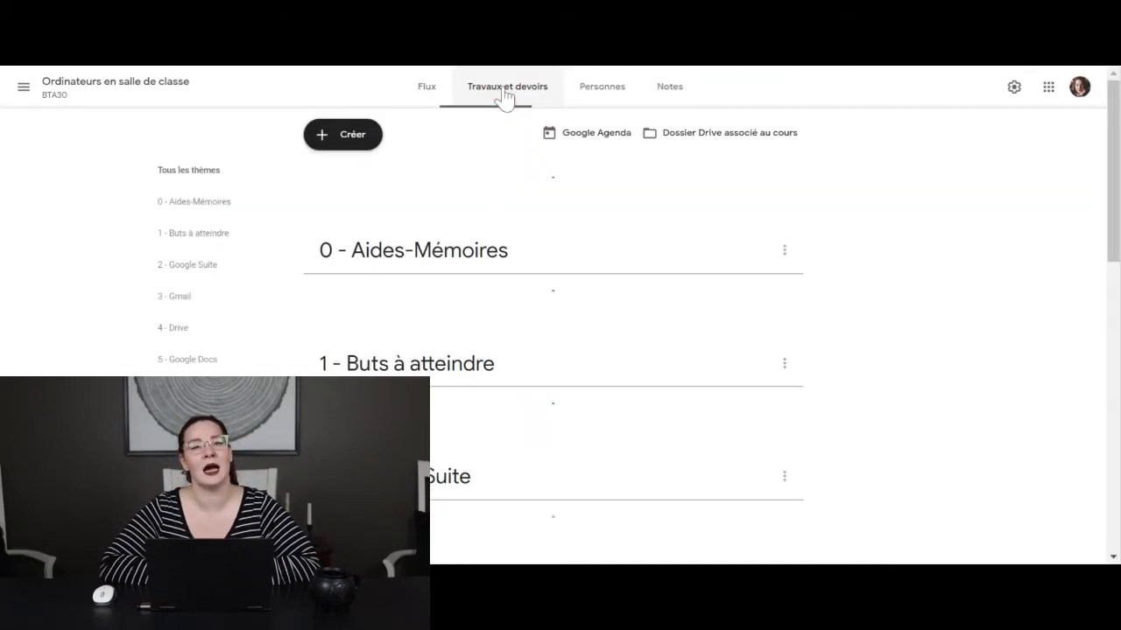
{"action": "scroll", "coordinate": [688, 242], "scroll_direction": "down", "scroll_amount": 8}
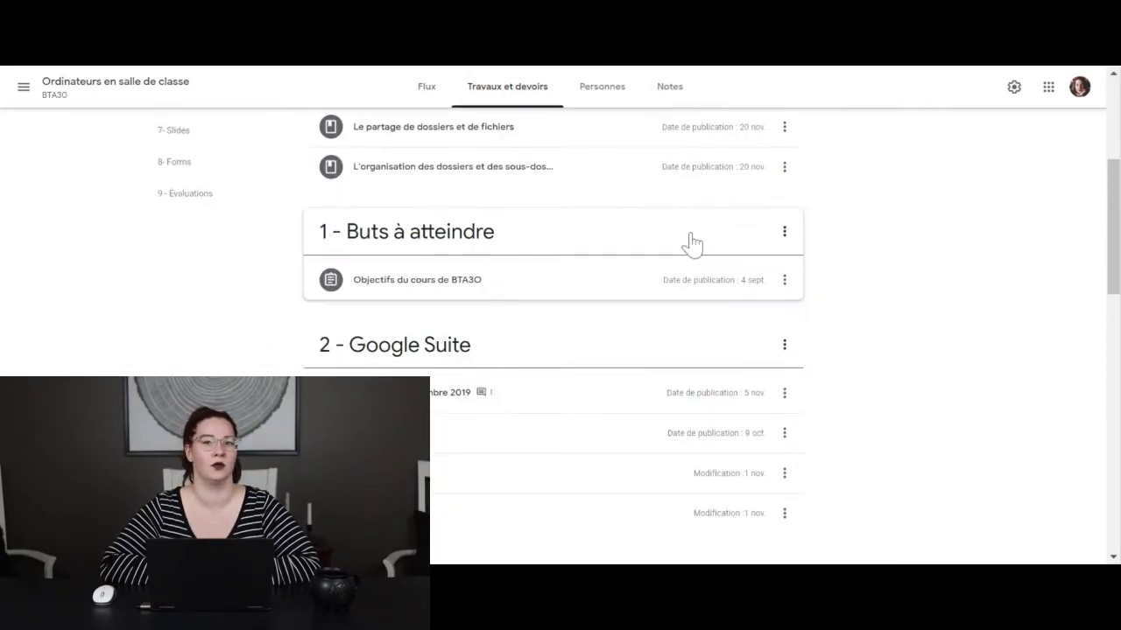
{"action": "scroll", "coordinate": [692, 245], "scroll_direction": "down", "scroll_amount": 8}
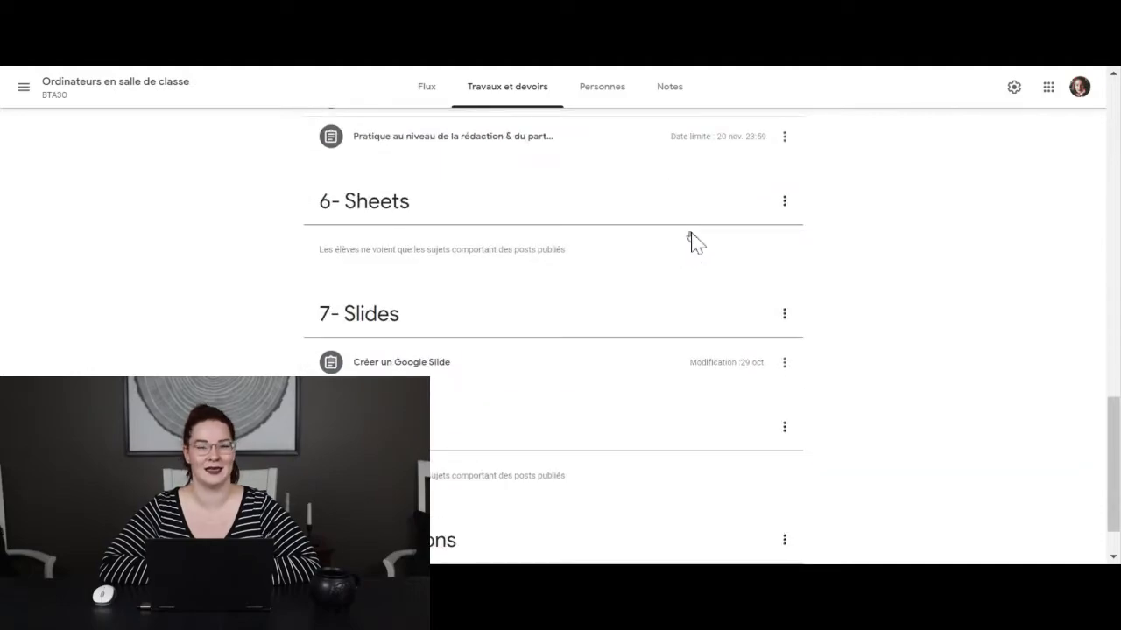
{"action": "scroll", "coordinate": [692, 243], "scroll_direction": "up", "scroll_amount": 20}
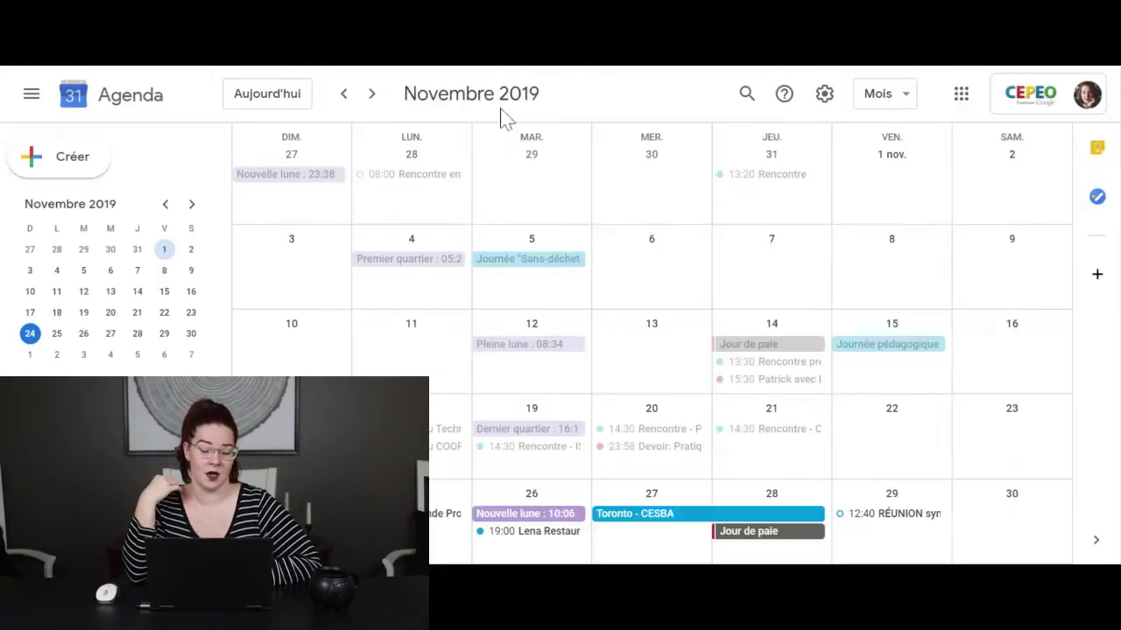
Browse the Google Agenda month view from November 2019 ahead to February 2020 and back to November 2019
{"action": "scroll", "coordinate": [500, 132], "scroll_direction": "down", "scroll_amount": 2}
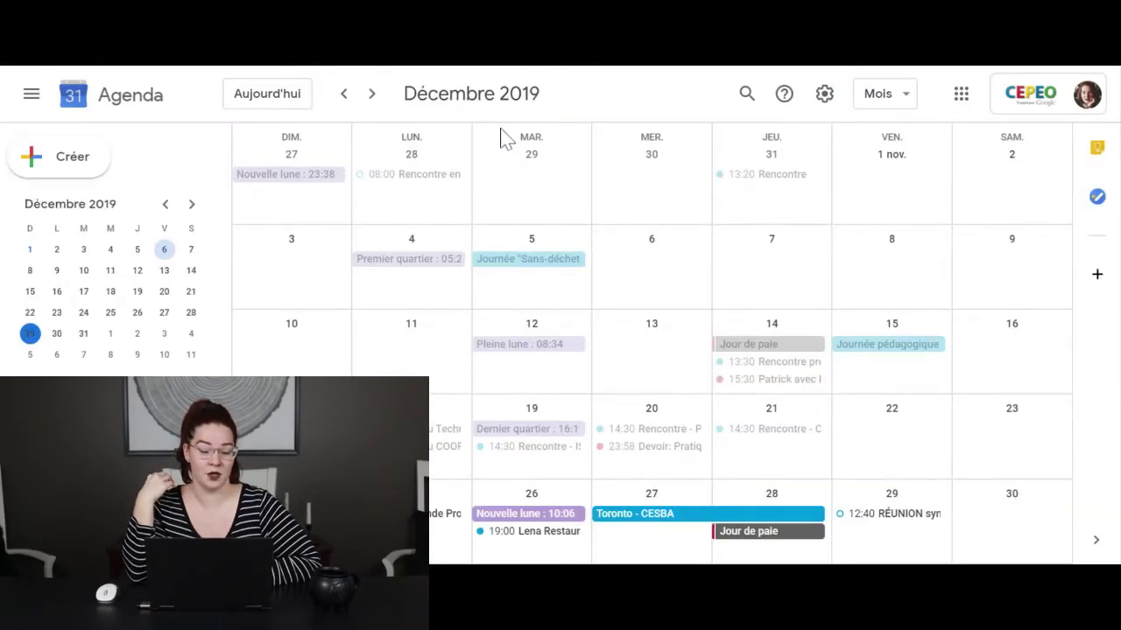
{"action": "scroll", "coordinate": [521, 181], "scroll_direction": "down", "scroll_amount": 2}
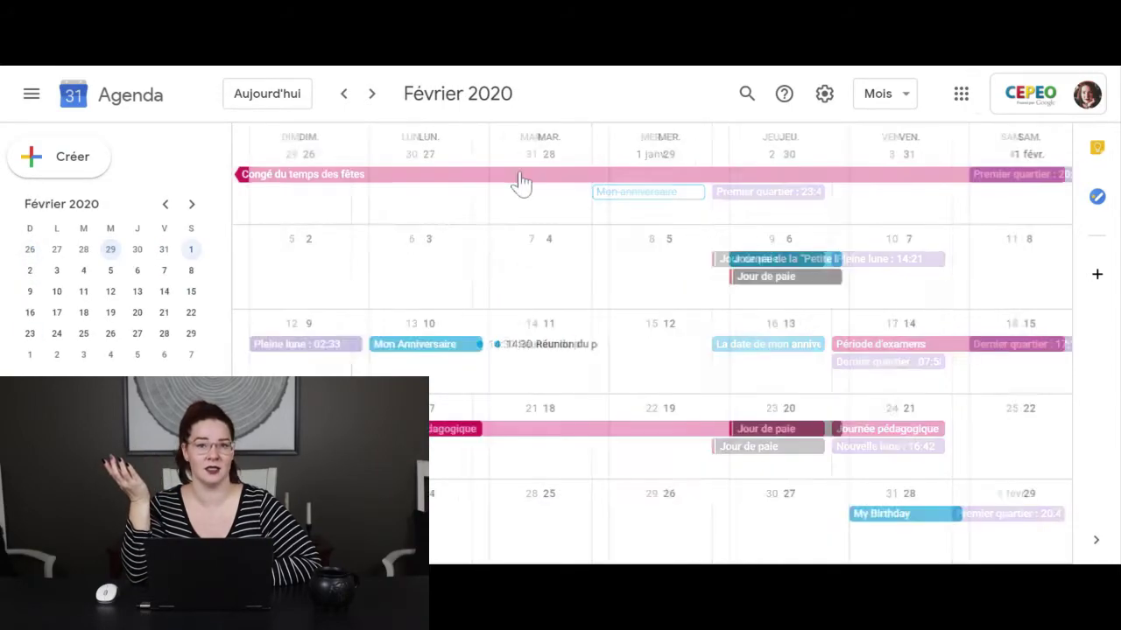
{"action": "scroll", "coordinate": [522, 181], "scroll_direction": "up", "scroll_amount": 1}
{"action": "scroll", "coordinate": [522, 182], "scroll_direction": "up", "scroll_amount": 2}
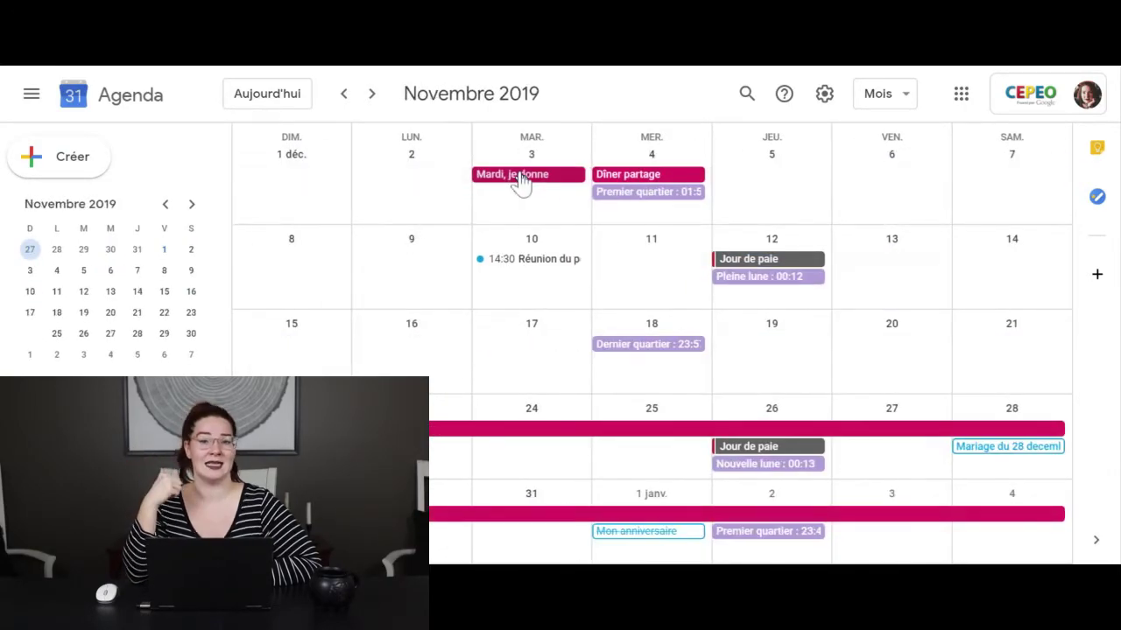
Start a new calendar event on 24 November 2019 titled "Enregistrement de vidéos"
{"action": "left_click", "coordinate": [292, 526]}
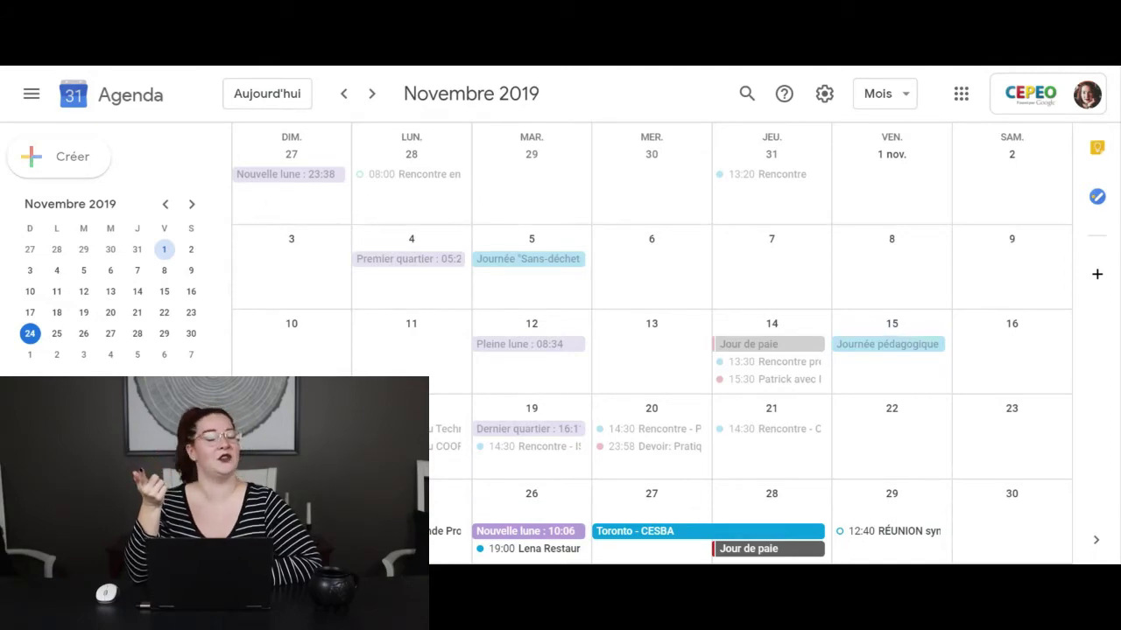
{"action": "type", "text": "Enre"}
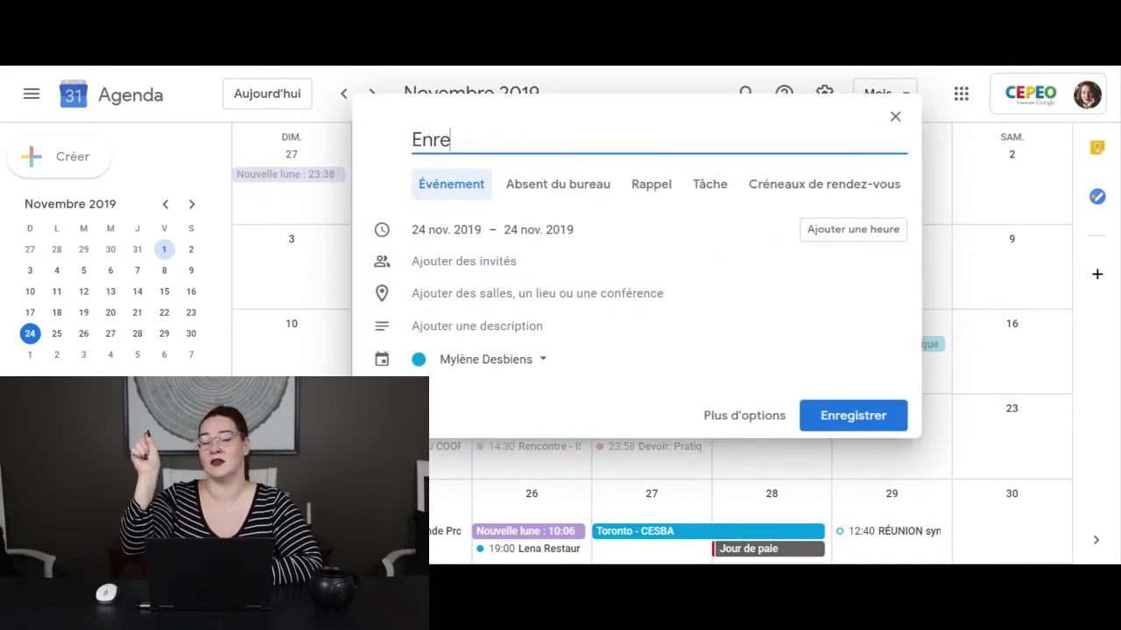
{"action": "type", "text": "gistrement"}
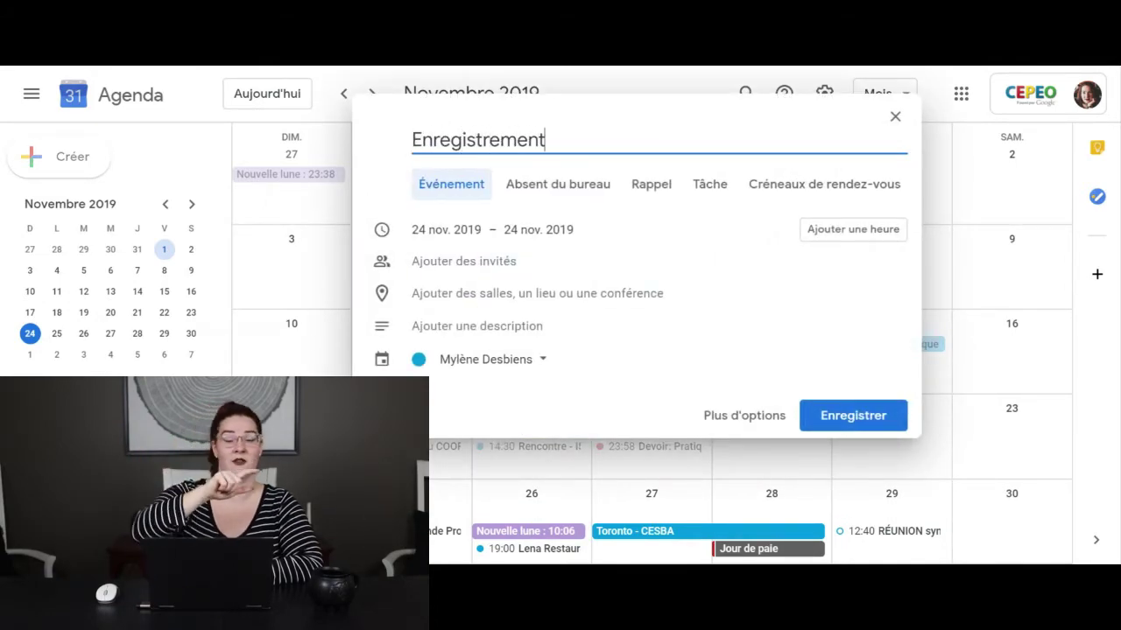
{"action": "type", "text": " de vidéos"}
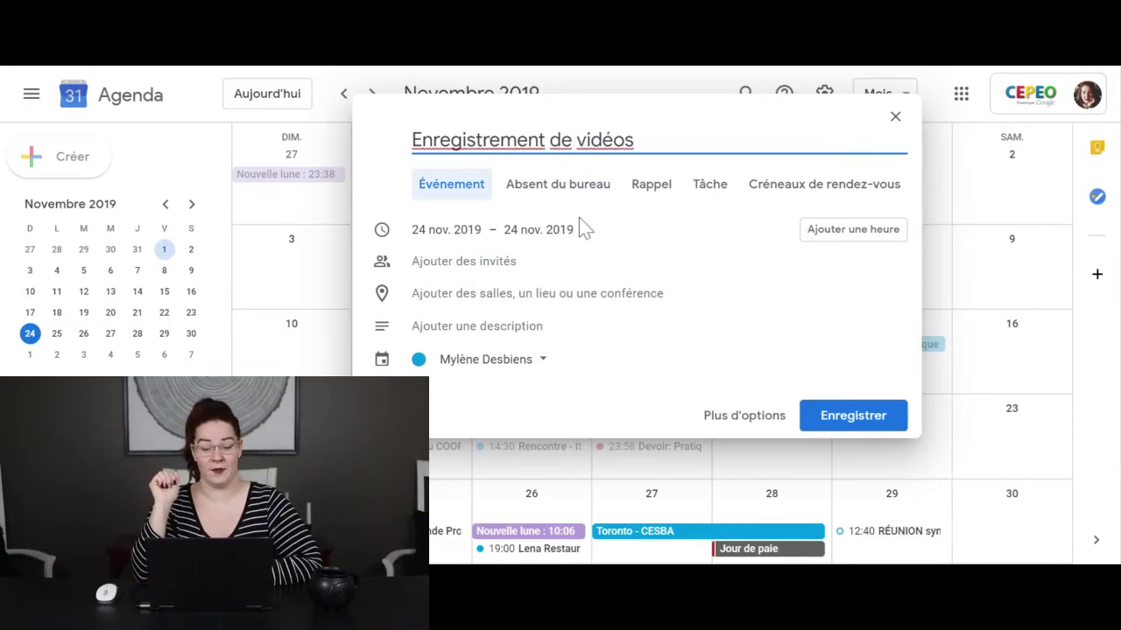
Assign the "Enregistrement de vidéos" event to the "Ordinateurs en salle de classe BTA3O" calendar and save it
{"action": "left_click", "coordinate": [536, 231]}
{"action": "left_click", "coordinate": [529, 397]}
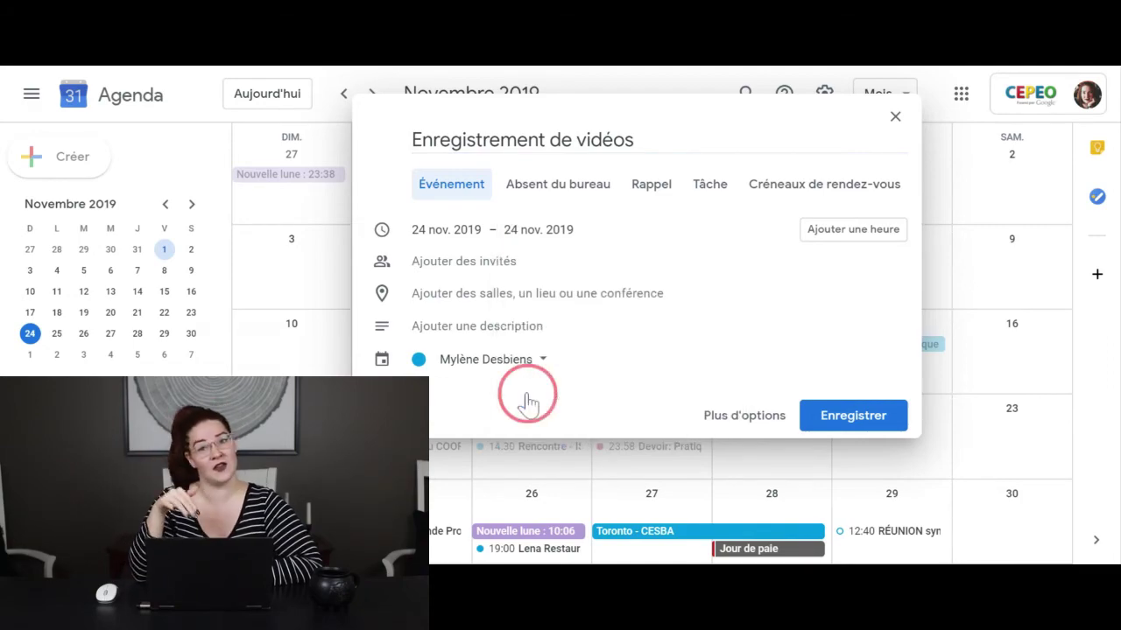
{"action": "left_click", "coordinate": [484, 363]}
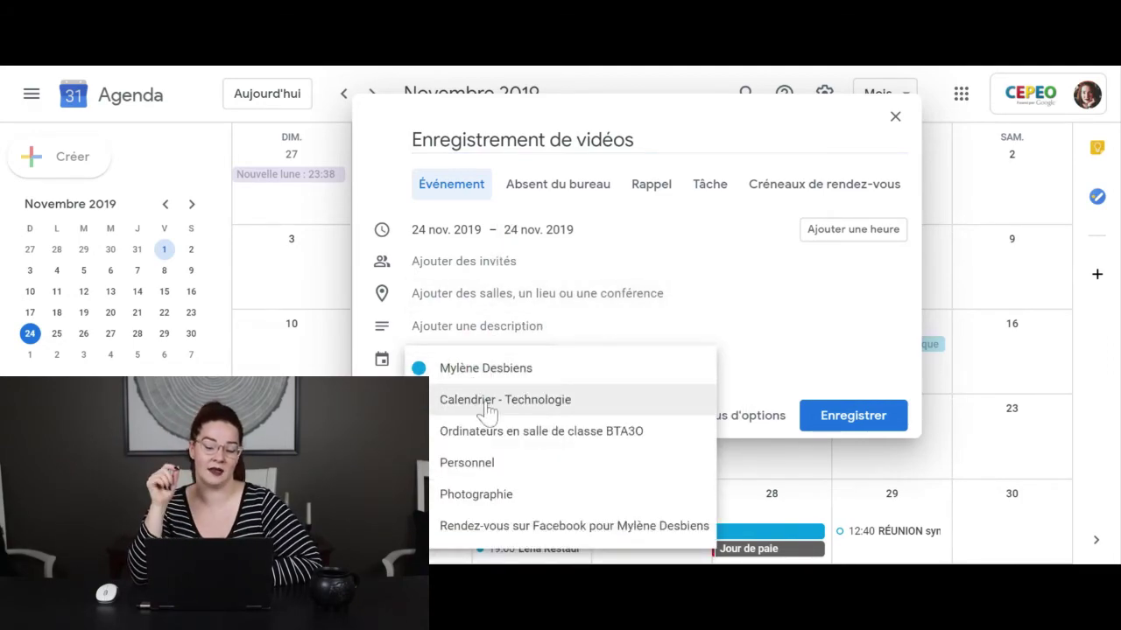
{"action": "left_click", "coordinate": [477, 434]}
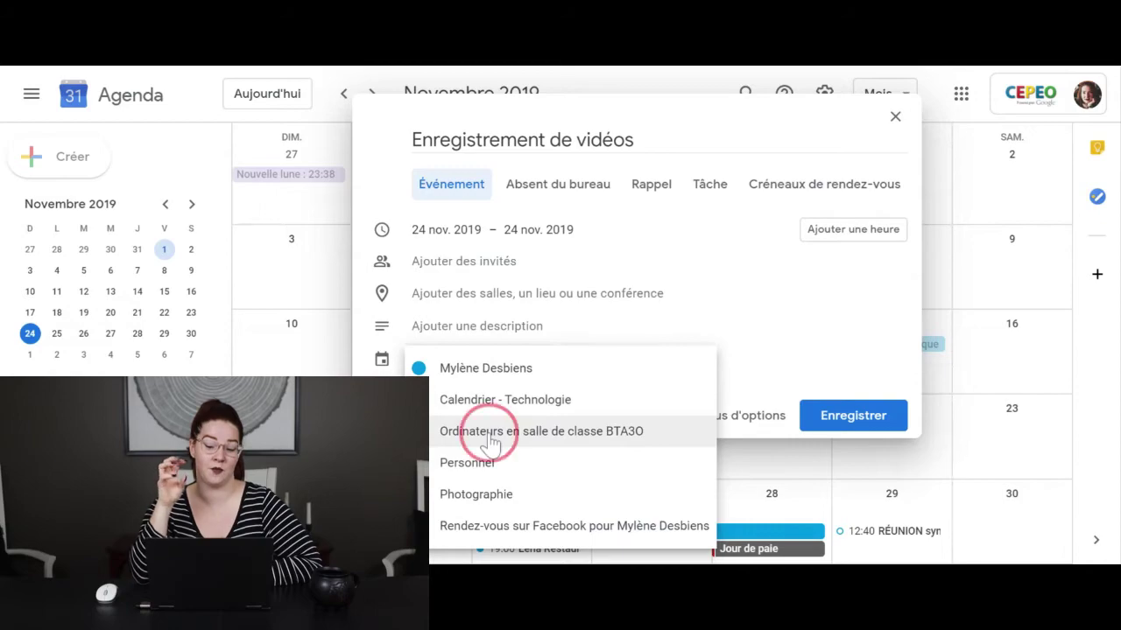
{"action": "left_click", "coordinate": [852, 423]}
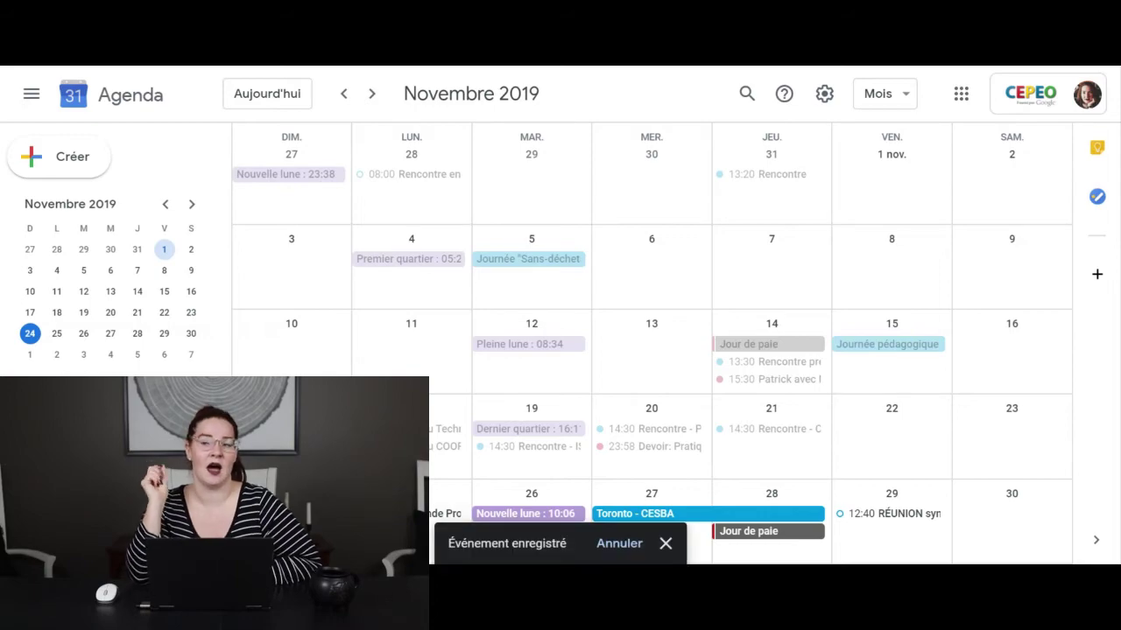
Examine the list of available calendars and browse the month view back to September 2019
{"action": "scroll", "coordinate": [114, 297], "scroll_direction": "down", "scroll_amount": 5}
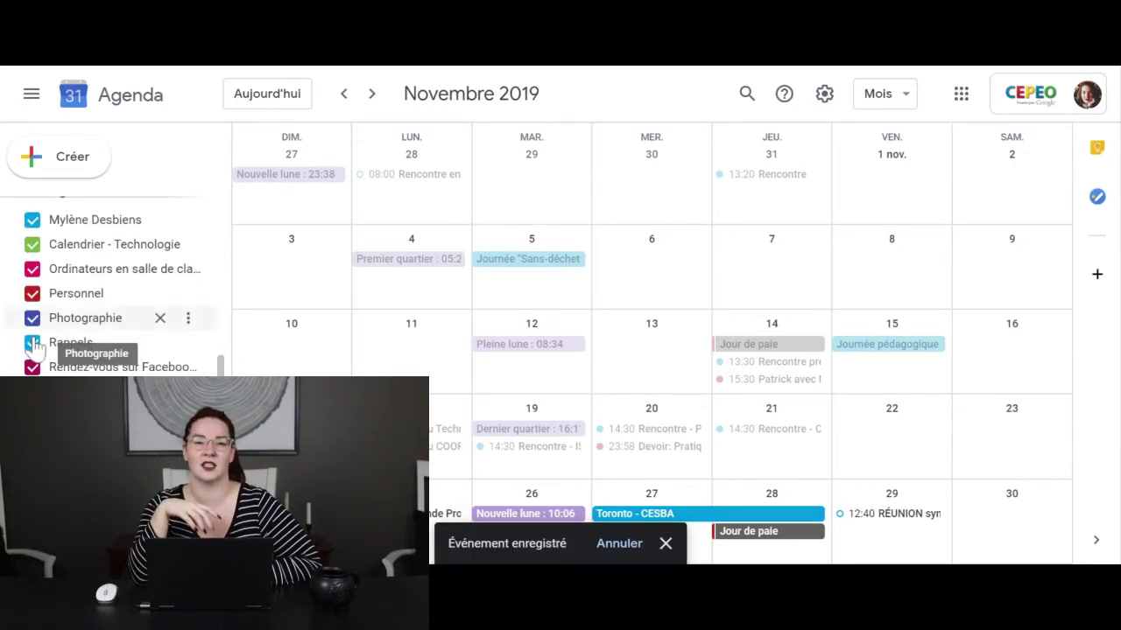
{"action": "scroll", "coordinate": [695, 393], "scroll_direction": "up", "scroll_amount": 2}
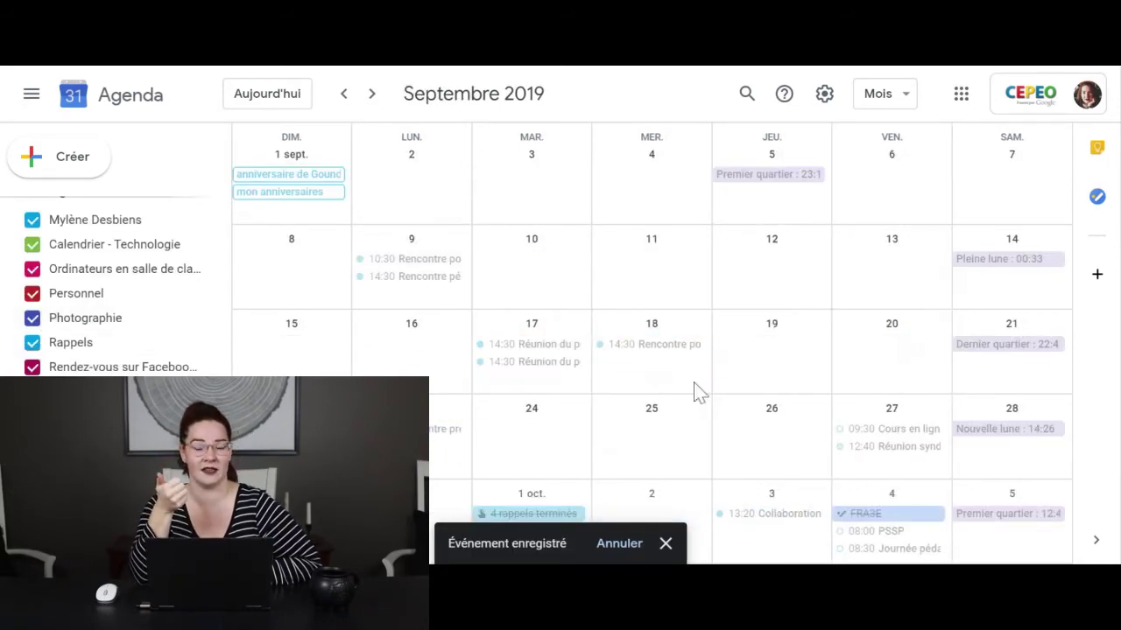